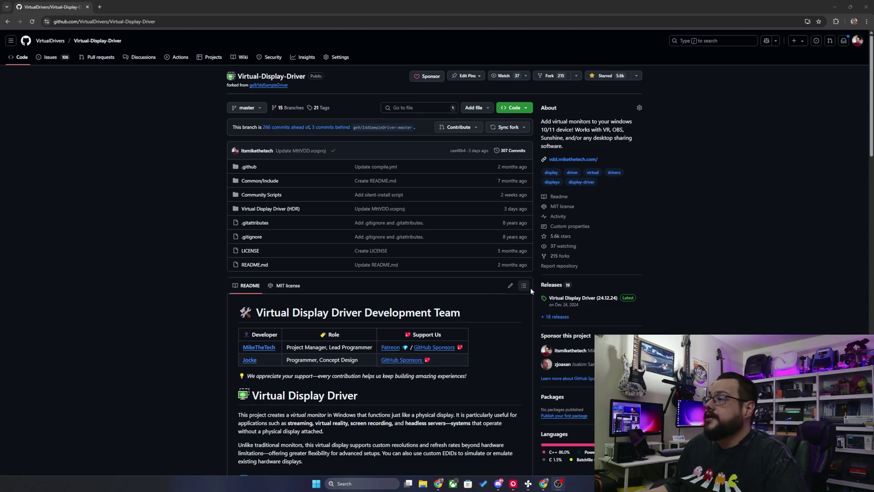
Download Virtual.Display.Driver-v25.05.03-setup-x64.exe from the assets of the Beta Virtual Display Driver (25.5.2) release
{"action": "left_click", "coordinate": [550, 285]}
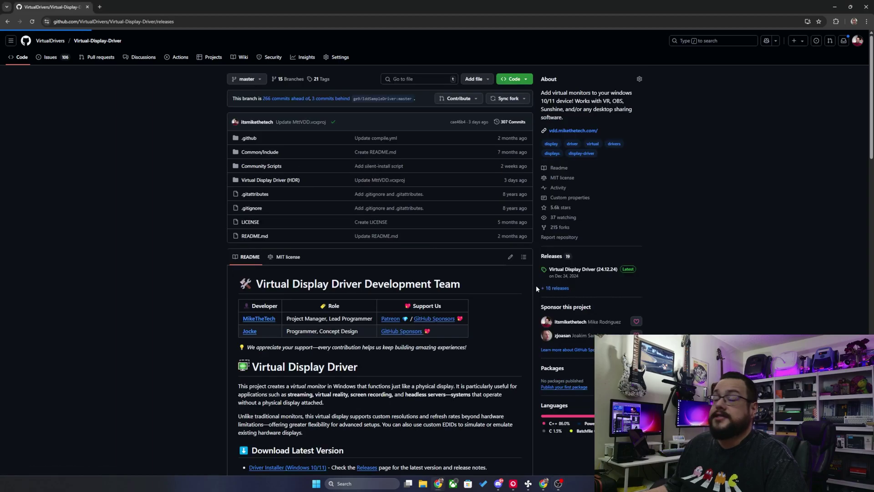
{"action": "scroll", "coordinate": [455, 200], "scroll_direction": "down", "scroll_amount": 5}
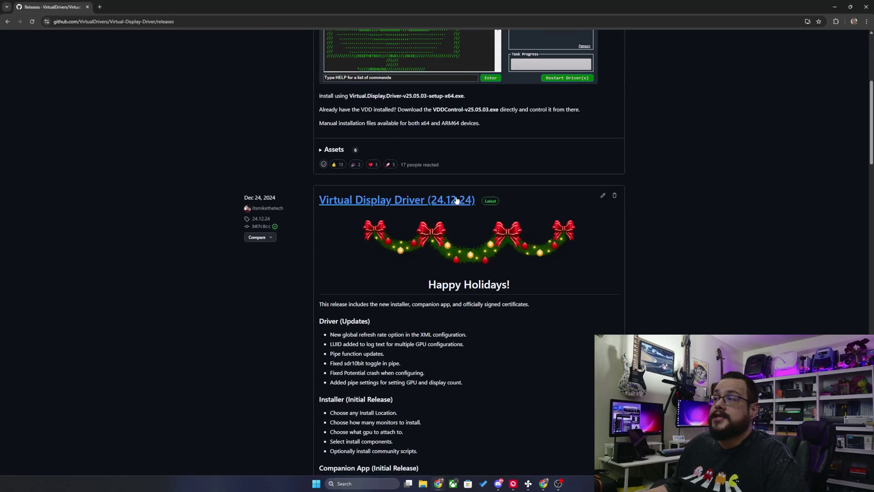
{"action": "scroll", "coordinate": [444, 204], "scroll_direction": "up", "scroll_amount": 5}
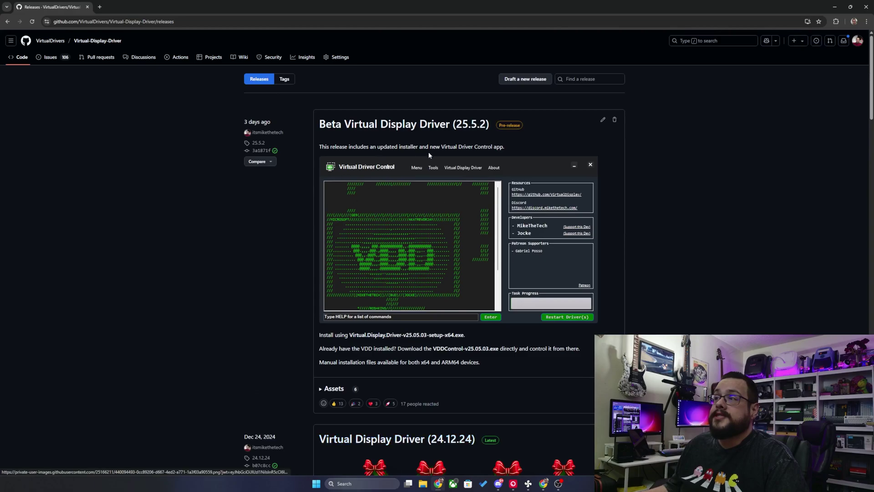
{"action": "left_click", "coordinate": [333, 388]}
{"action": "scroll", "coordinate": [435, 353], "scroll_direction": "down", "scroll_amount": 2}
{"action": "scroll", "coordinate": [435, 353], "scroll_direction": "down", "scroll_amount": 1}
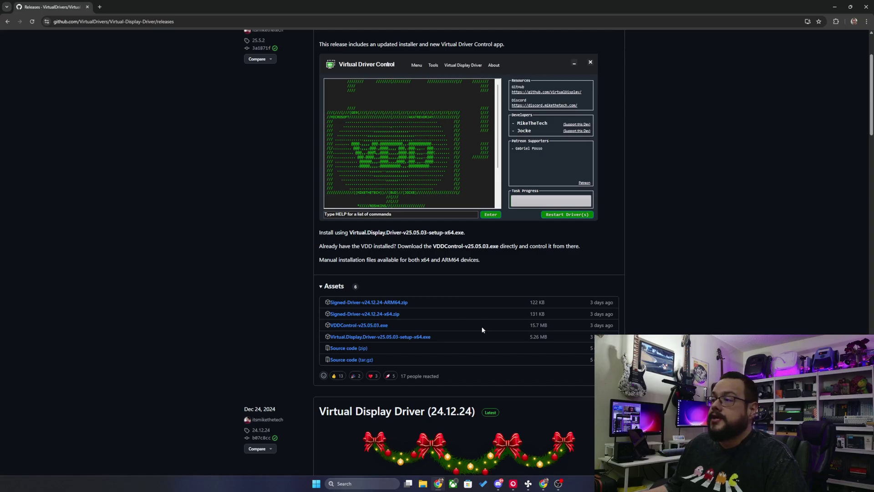
{"action": "left_click", "coordinate": [405, 338]}
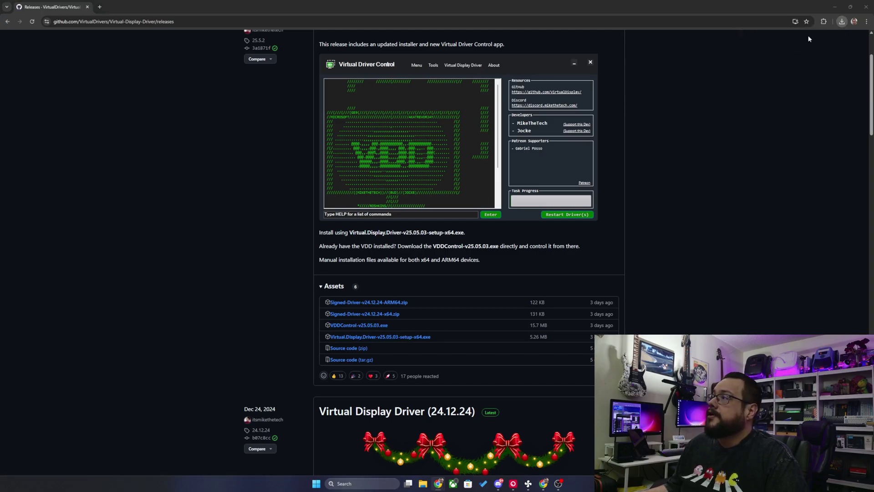
Run the downloaded installer and completely uninstall the existing Virtual Display Driver
{"action": "left_click", "coordinate": [835, 7]}
{"action": "left_click", "coordinate": [460, 302]}
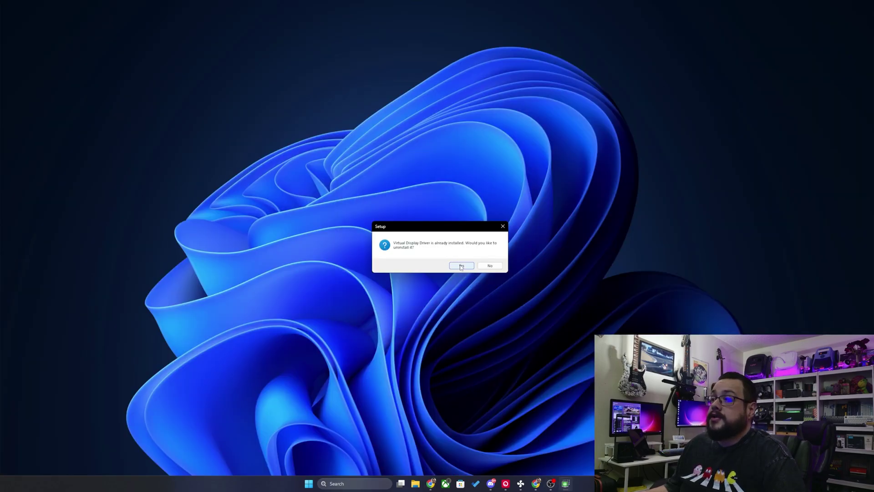
{"action": "left_click", "coordinate": [460, 265]}
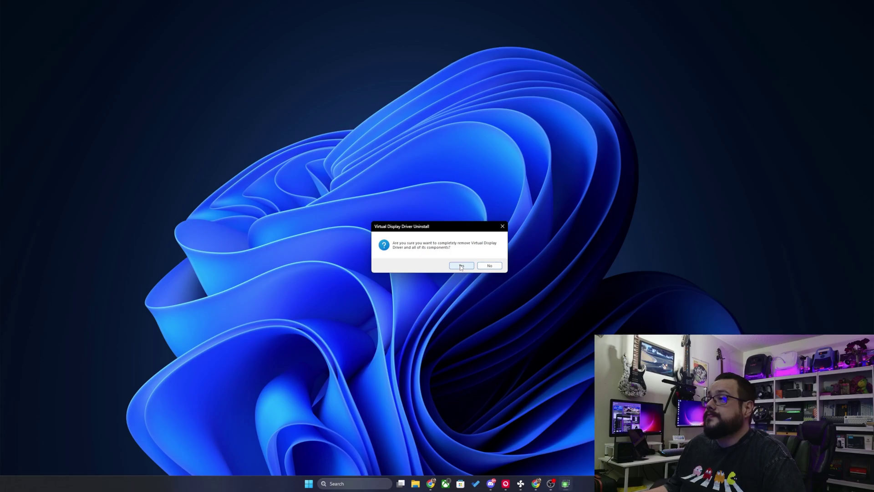
{"action": "left_click", "coordinate": [460, 266]}
{"action": "left_click", "coordinate": [489, 267]}
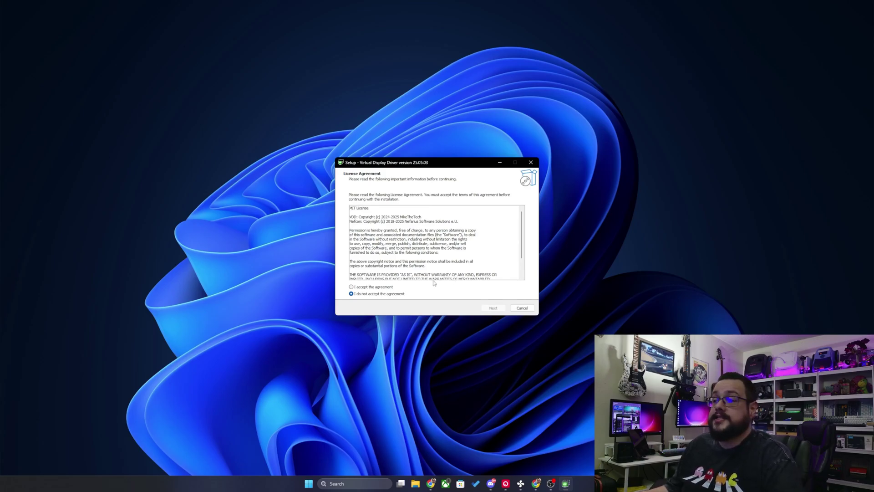
Accept the license agreement and choose NVIDIA GeForce RTX 4070 Ti as the primary GPU for the virtual display
{"action": "left_click", "coordinate": [385, 288]}
{"action": "left_click", "coordinate": [492, 309]}
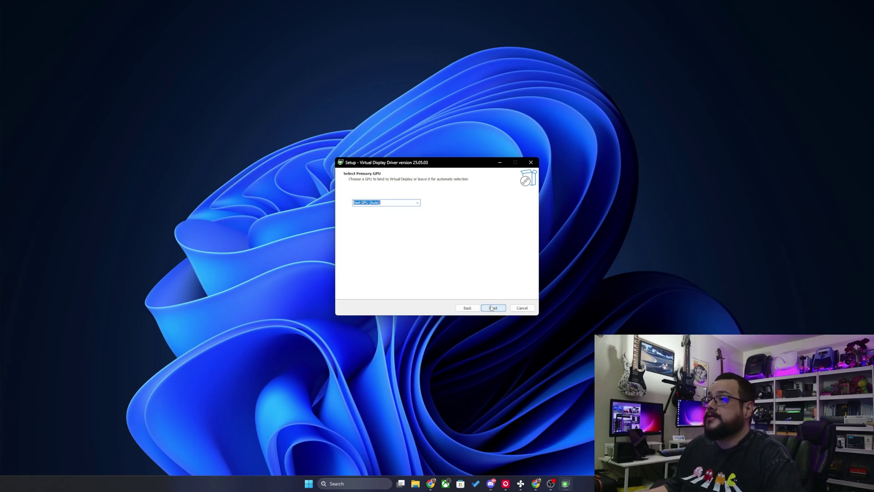
{"action": "left_click", "coordinate": [417, 203]}
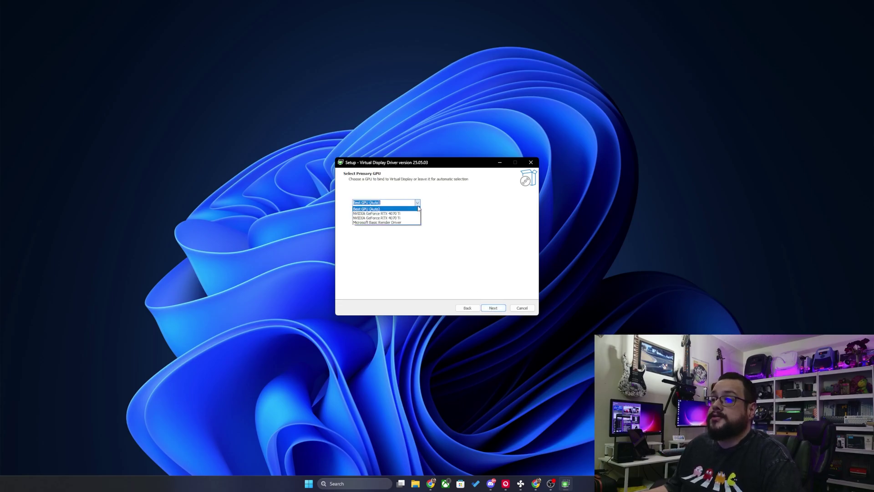
{"action": "left_click", "coordinate": [400, 219]}
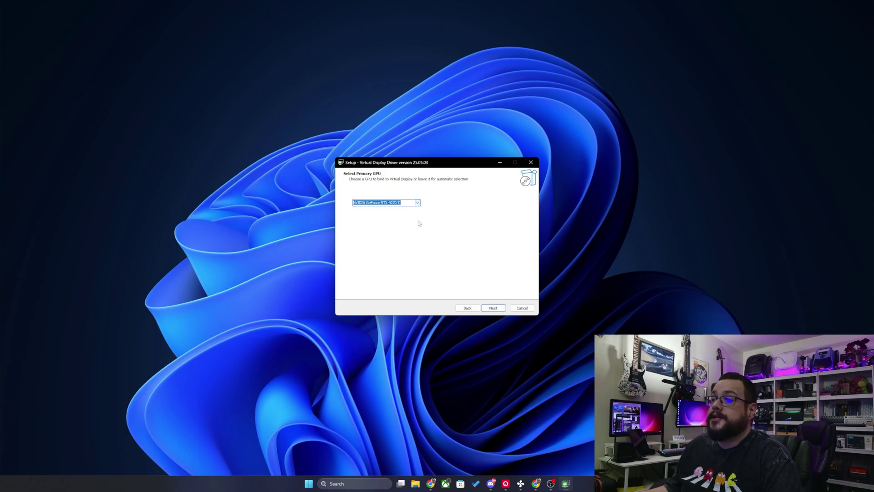
{"action": "left_click", "coordinate": [487, 309]}
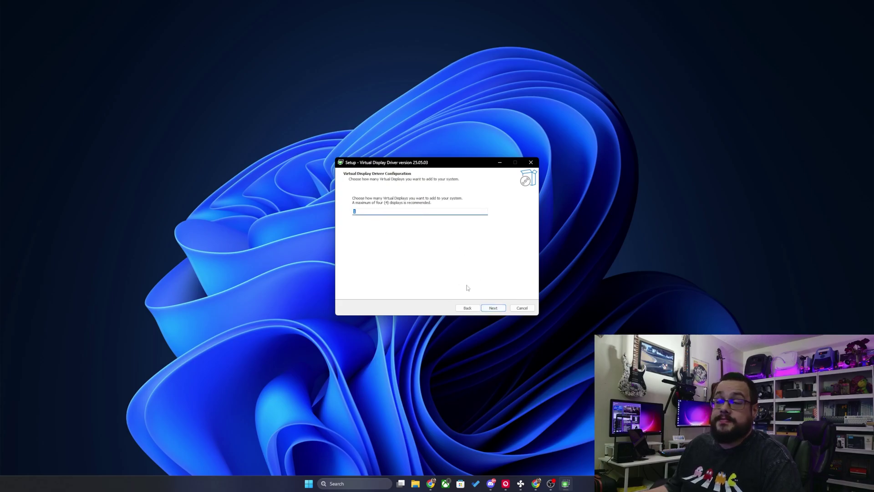
Install the core driver and control application with the default display count and the VDDbyMTT Start Menu folder, and launch VDD Control
{"action": "left_click", "coordinate": [497, 311]}
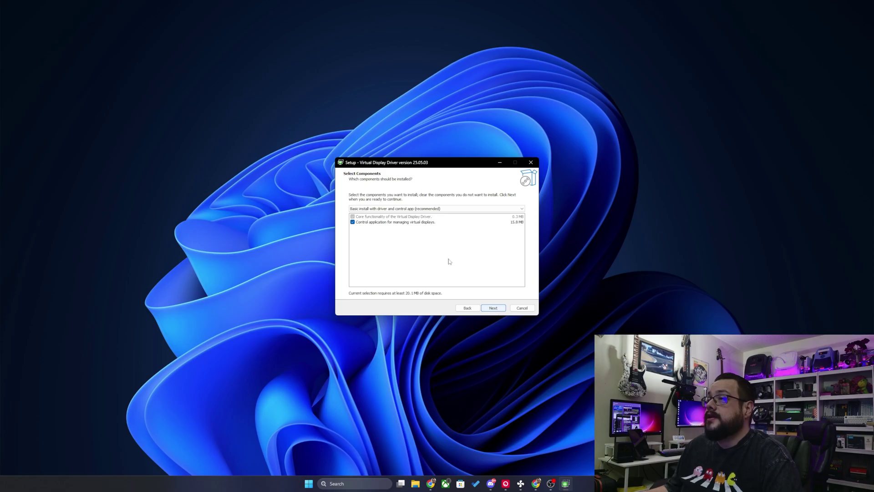
{"action": "left_click", "coordinate": [353, 222]}
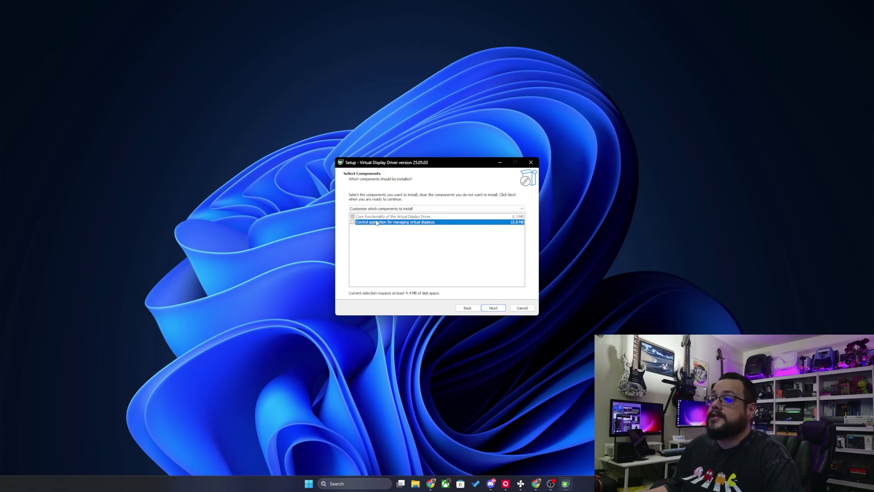
{"action": "left_click", "coordinate": [352, 222]}
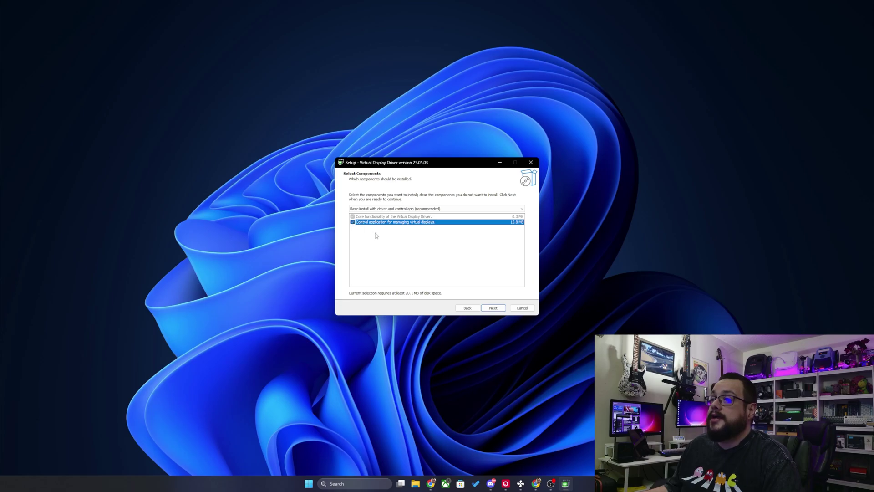
{"action": "left_click", "coordinate": [493, 308]}
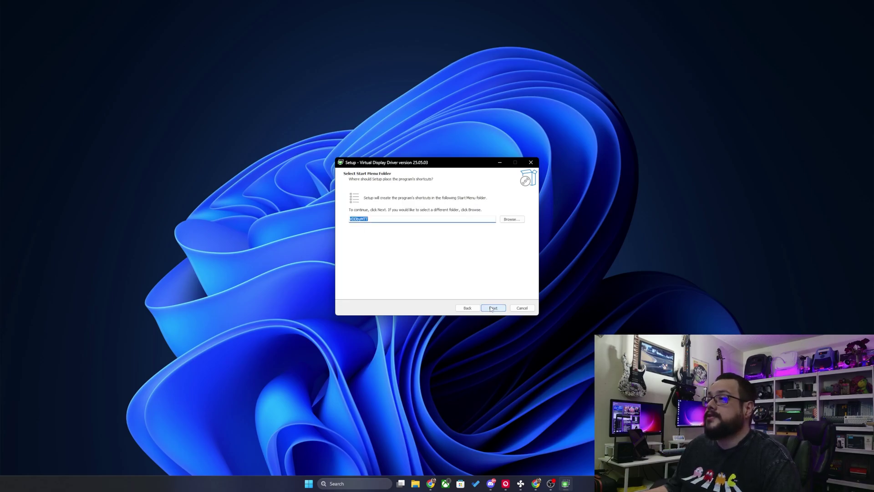
{"action": "left_click", "coordinate": [491, 308]}
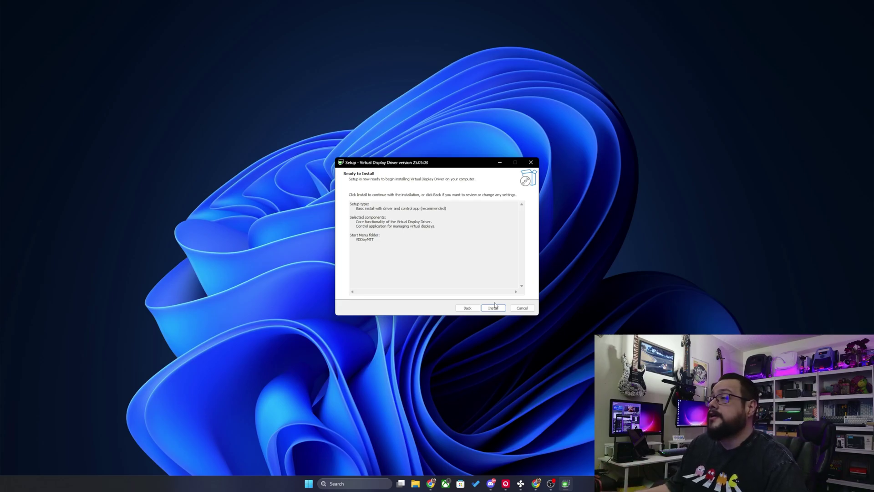
{"action": "left_click", "coordinate": [504, 310]}
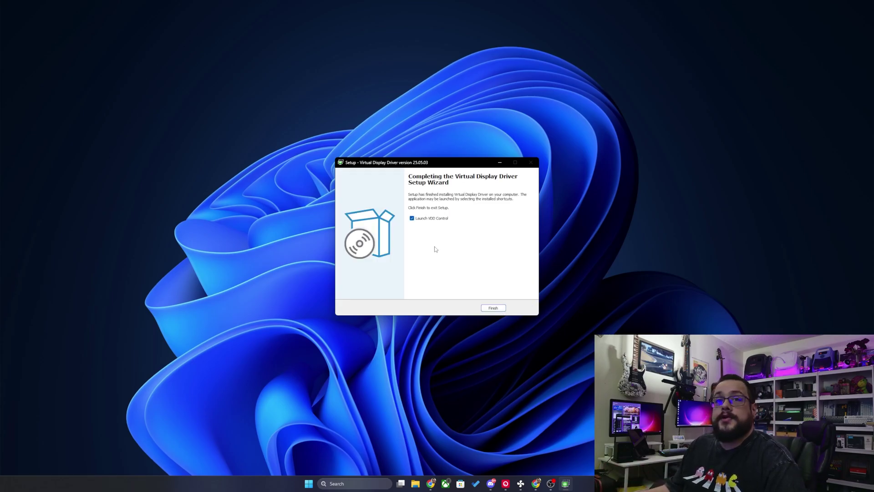
{"action": "left_click", "coordinate": [491, 309]}
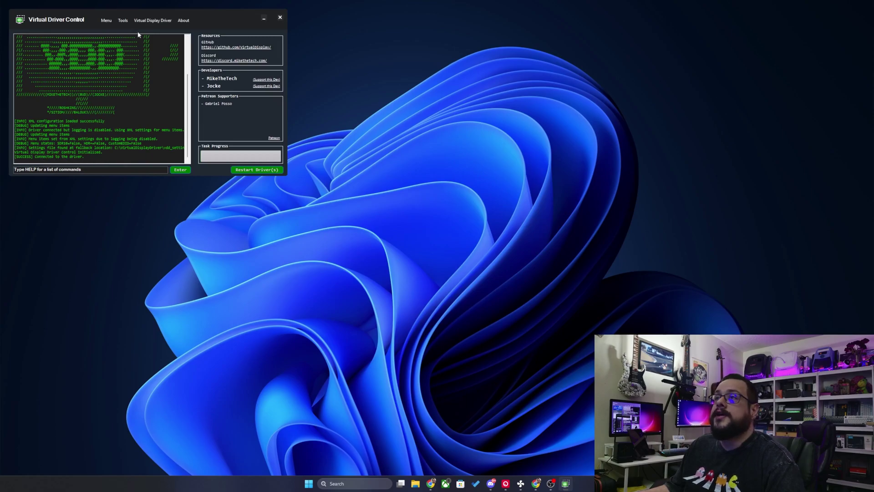
Turn on User-Mode Logging for the Virtual Display Driver
{"action": "left_click", "coordinate": [147, 21]}
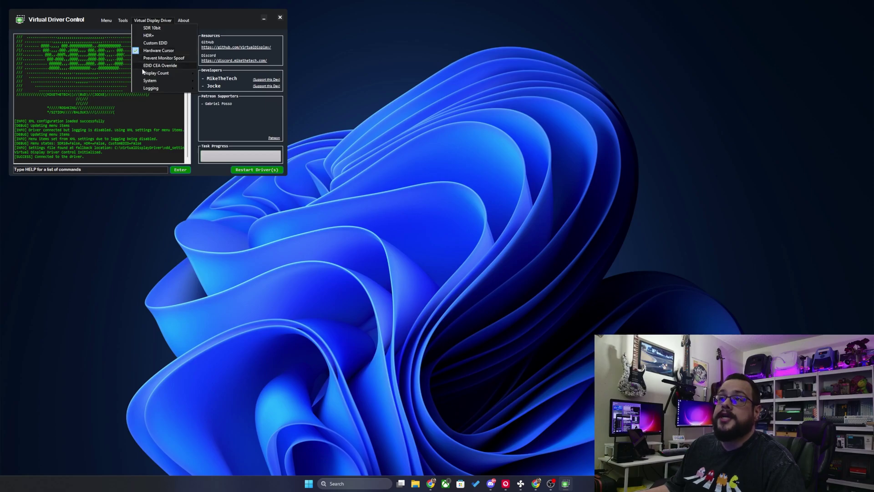
{"action": "mouse_move", "coordinate": [144, 76]}
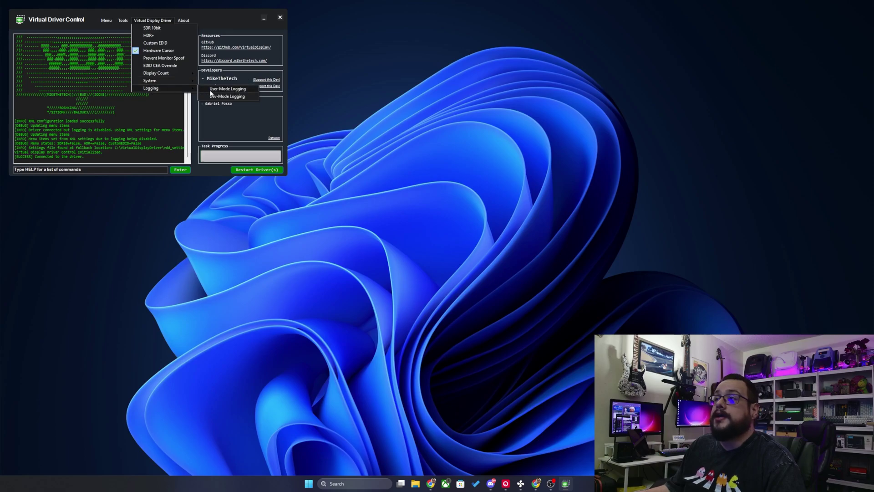
{"action": "left_click", "coordinate": [210, 90]}
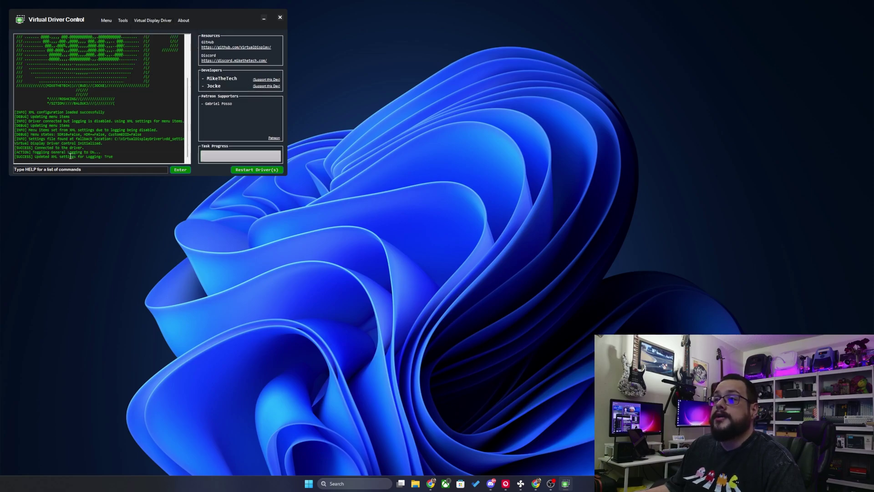
{"action": "left_click", "coordinate": [123, 21]}
{"action": "mouse_move", "coordinate": [152, 21]}
{"action": "mouse_move", "coordinate": [147, 89]}
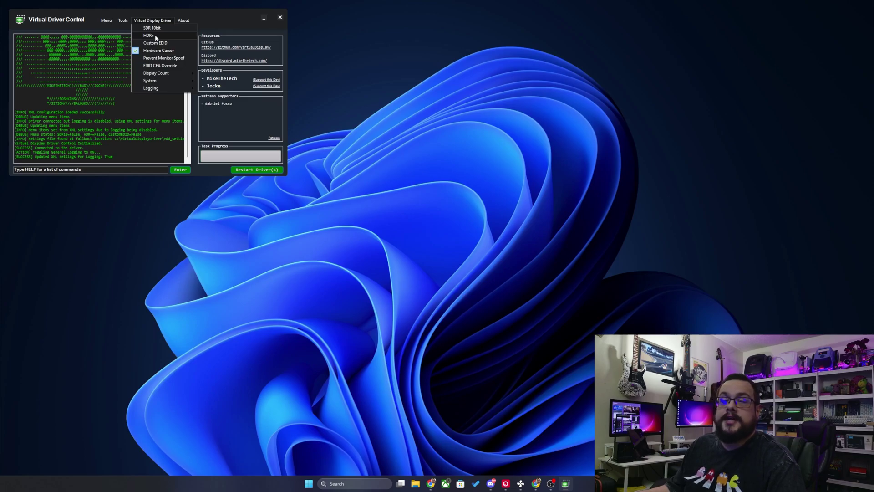
{"action": "left_click", "coordinate": [93, 101]}
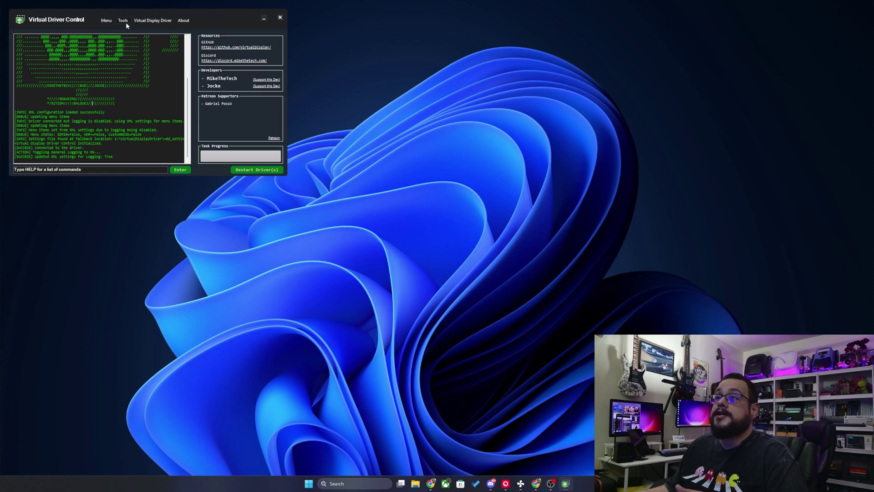
Enable HDR+ for the Virtual Display Driver and check its state among the driver options
{"action": "left_click", "coordinate": [142, 21]}
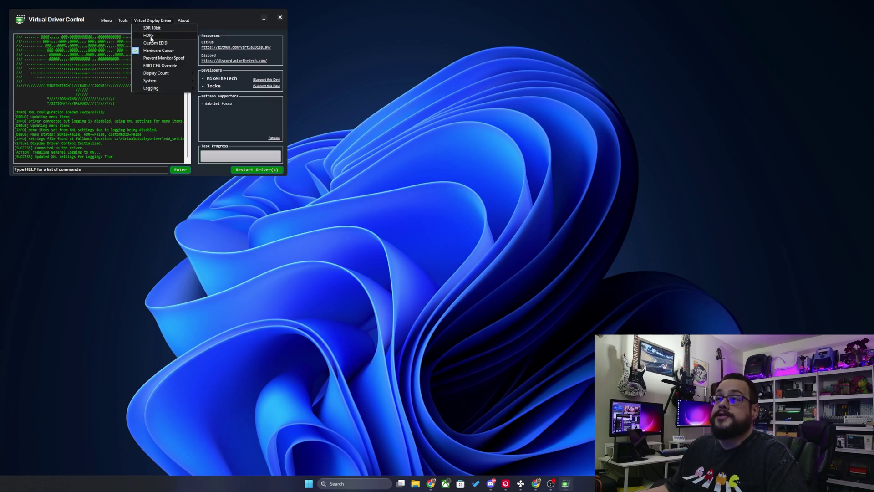
{"action": "left_click", "coordinate": [149, 35]}
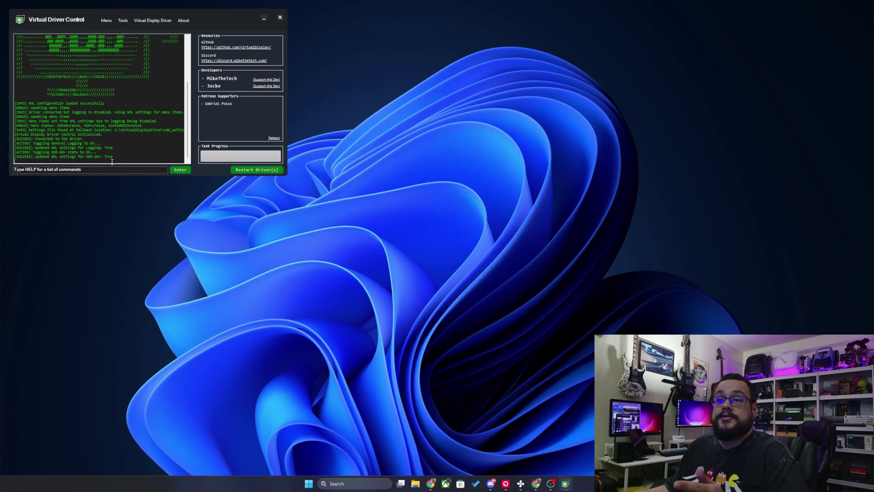
{"action": "left_click", "coordinate": [152, 20]}
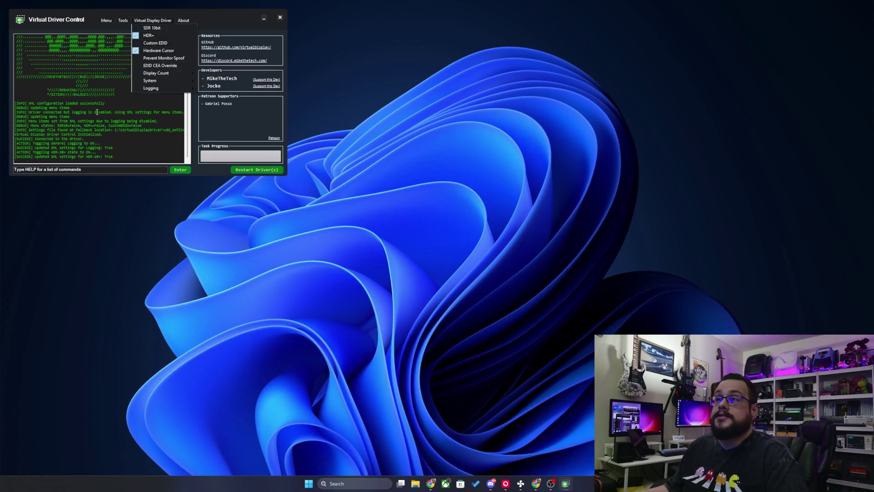
{"action": "left_click", "coordinate": [85, 138]}
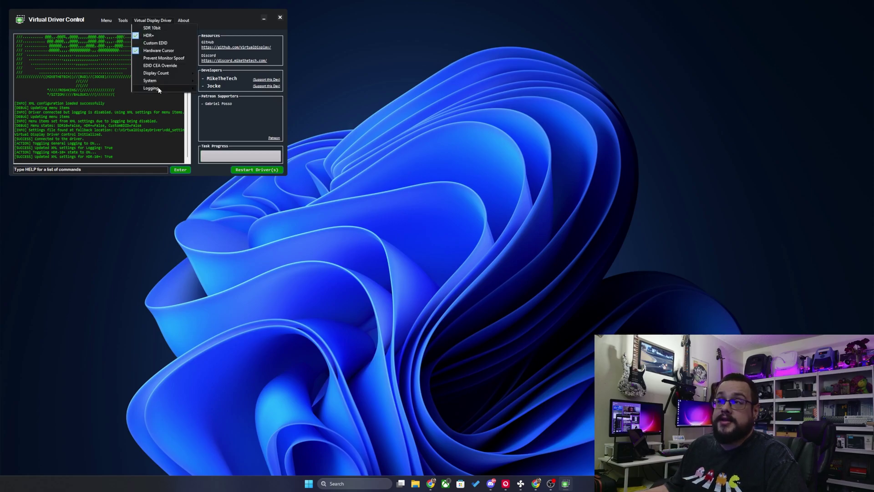
Inspect the Virtual Display Driver's available device actions under Display adaptors in Device Manager, and close Device Manager
{"action": "mouse_move", "coordinate": [162, 79]}
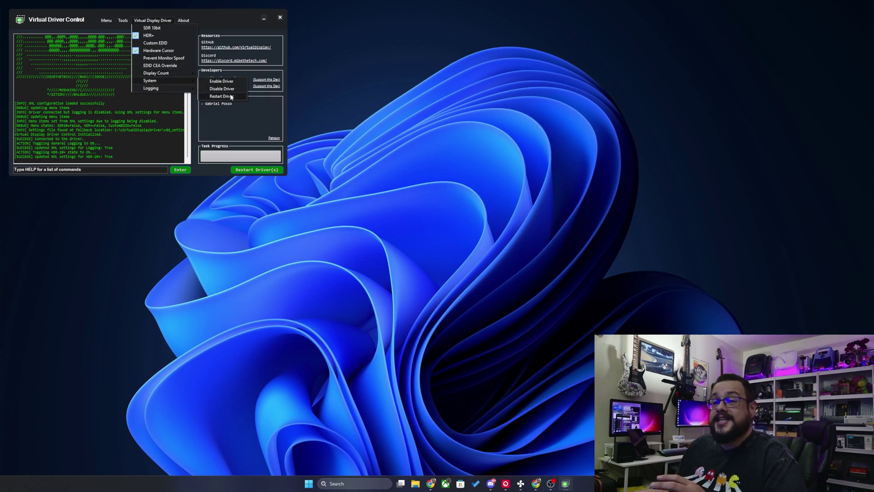
{"action": "right_click", "coordinate": [308, 483]}
{"action": "left_click", "coordinate": [297, 332]}
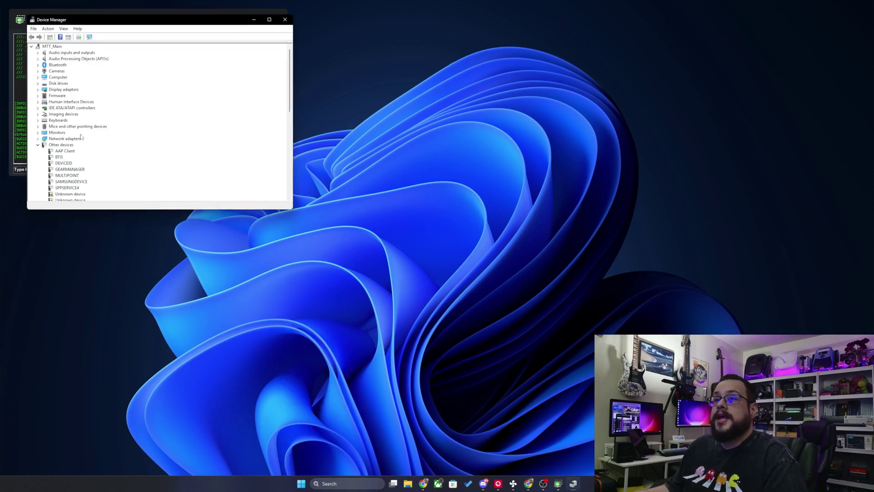
{"action": "left_click", "coordinate": [39, 89]}
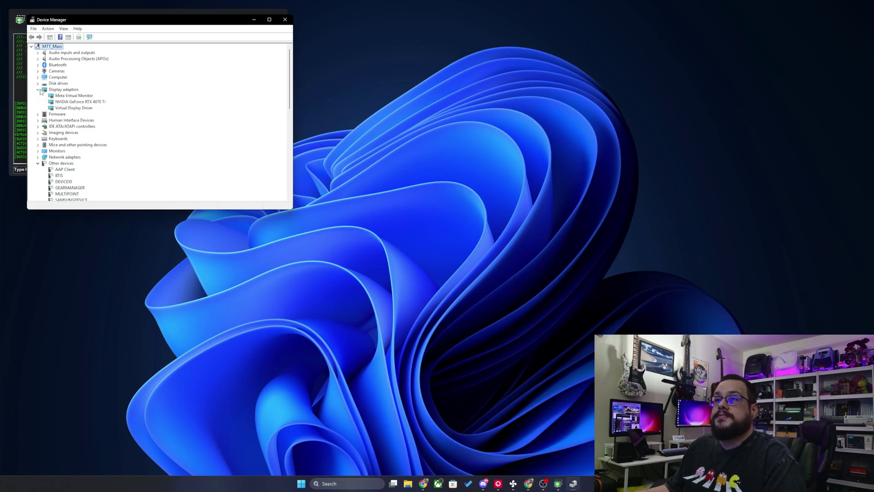
{"action": "left_click", "coordinate": [66, 109]}
{"action": "right_click", "coordinate": [73, 109]}
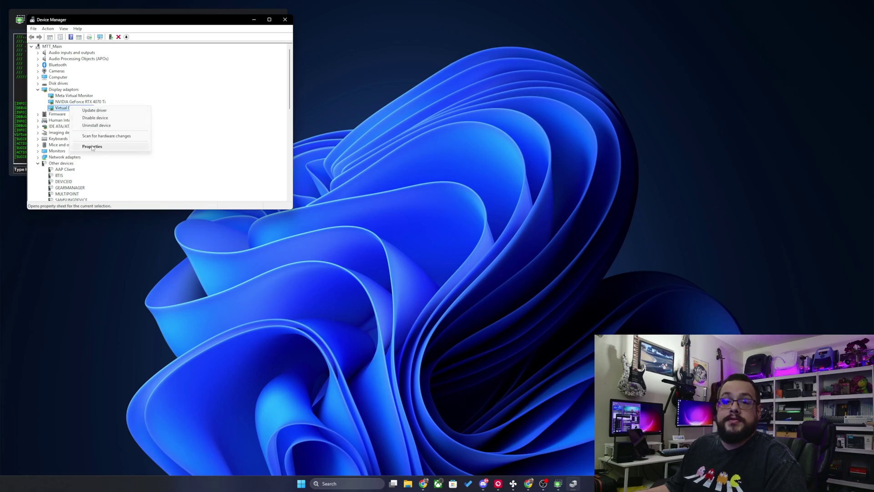
{"action": "left_click", "coordinate": [160, 135]}
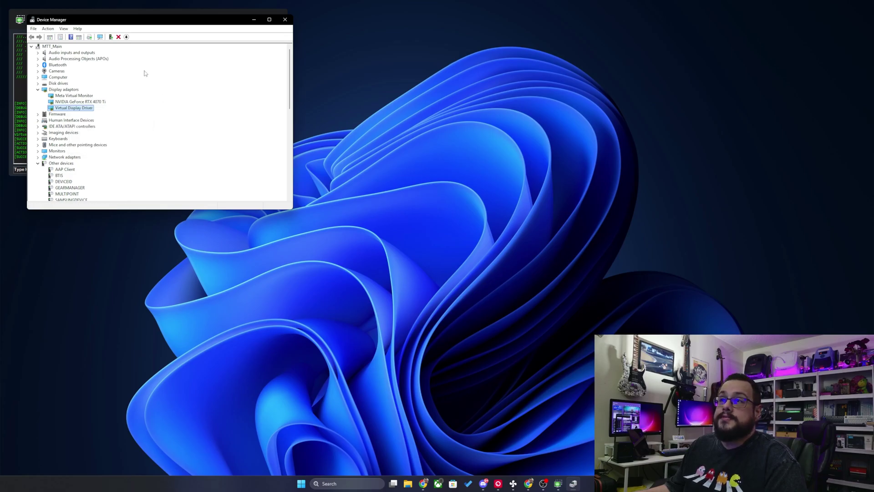
{"action": "left_click", "coordinate": [285, 20]}
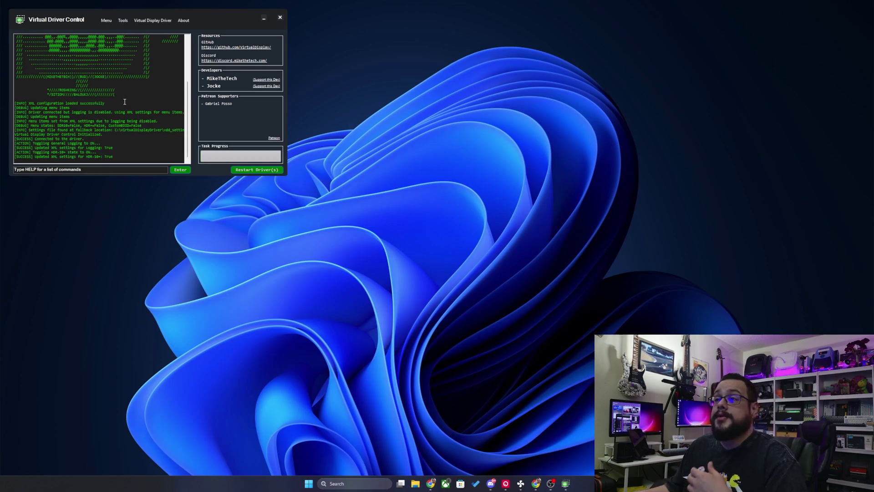
Retrieve the GPU information in the console and examine the graphics card's friendly name entry
{"action": "left_click", "coordinate": [146, 21]}
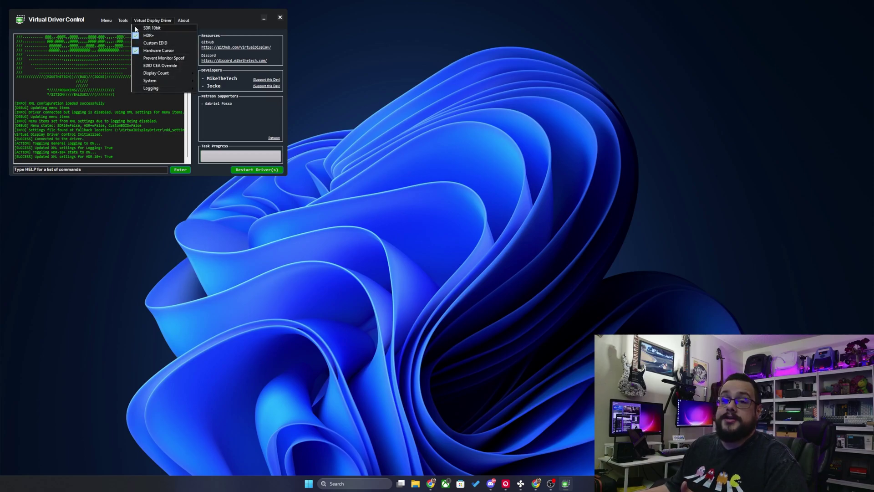
{"action": "mouse_move", "coordinate": [126, 21]}
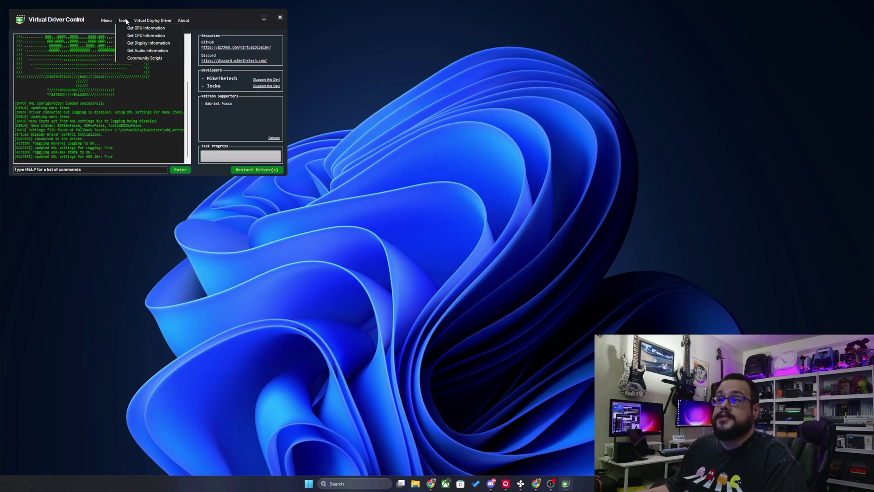
{"action": "left_click", "coordinate": [136, 29]}
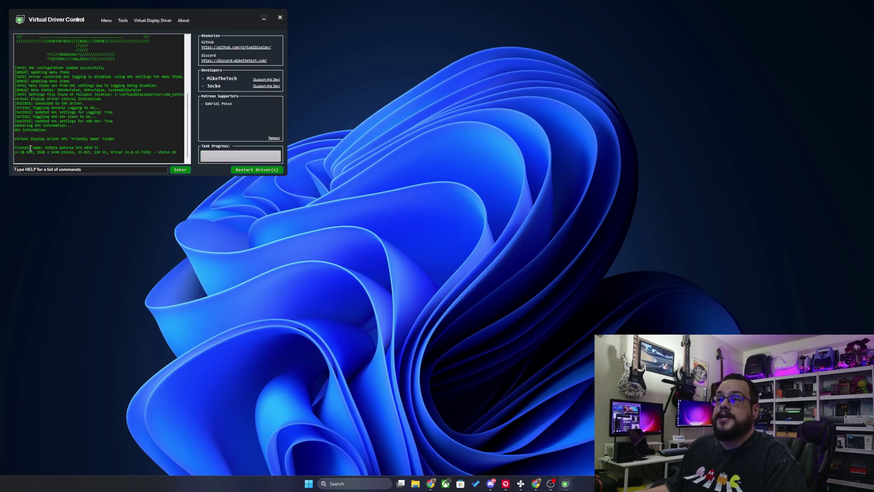
{"action": "left_click_drag", "start_coordinate": [15, 148], "coordinate": [100, 152]}
{"action": "left_click", "coordinate": [100, 151]}
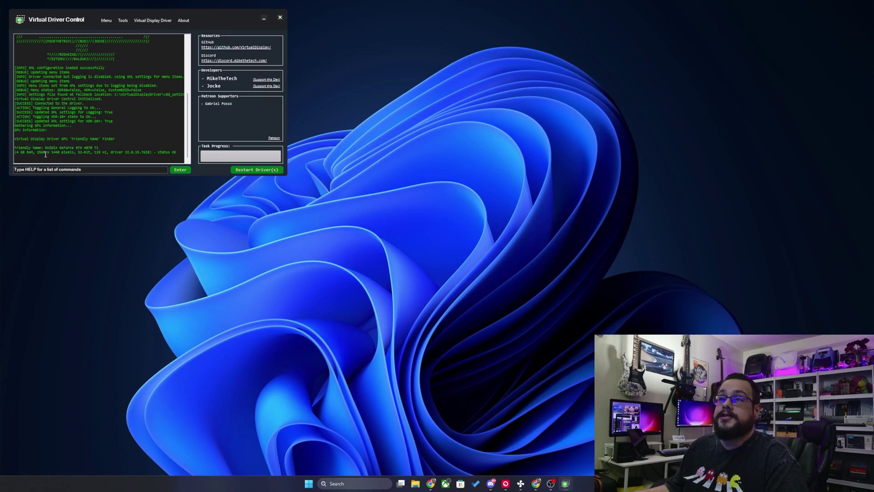
Open the Community Scripts window, move it clear of the console, and sync the scripts from GitHub
{"action": "left_click", "coordinate": [123, 20]}
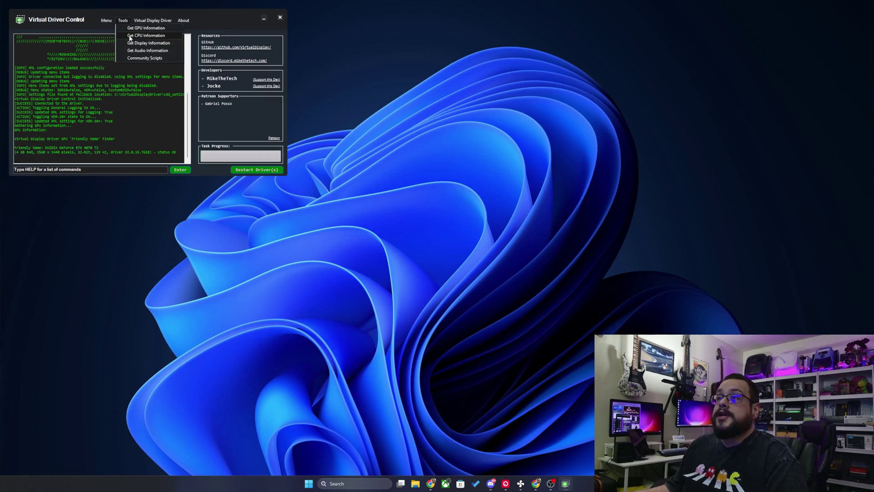
{"action": "left_click", "coordinate": [148, 59]}
{"action": "left_click_drag", "start_coordinate": [171, 29], "coordinate": [286, 94]}
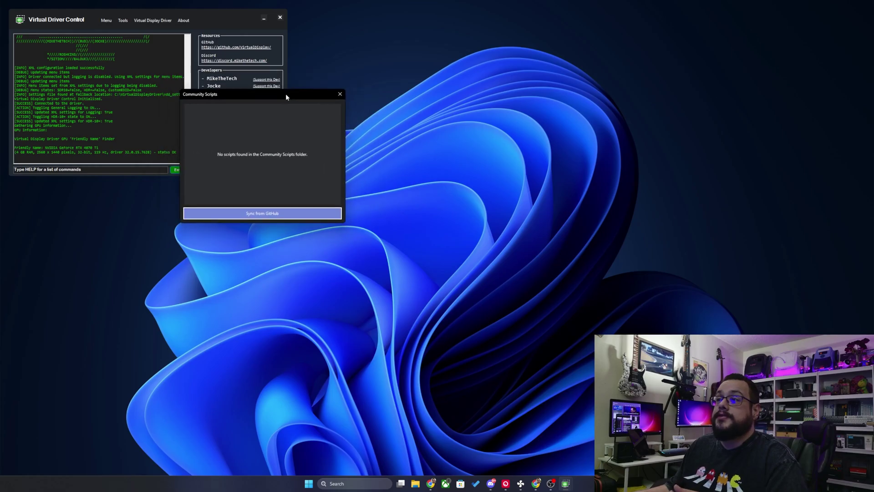
{"action": "left_click", "coordinate": [259, 220]}
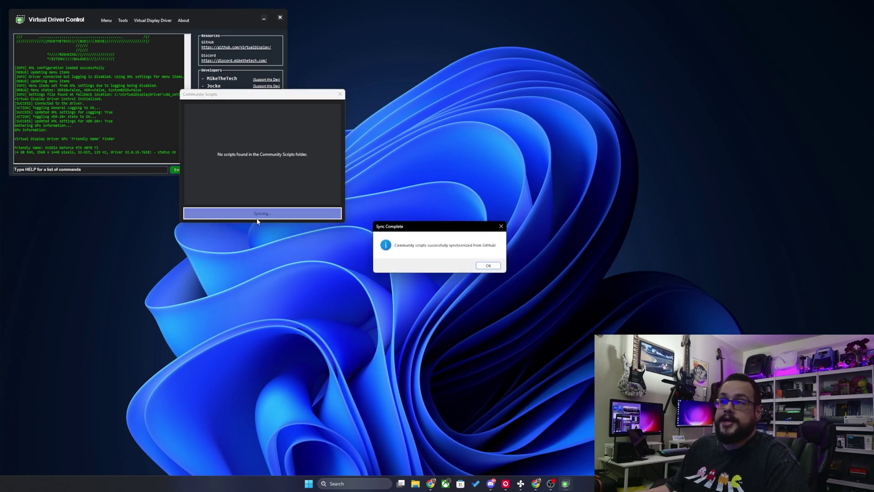
{"action": "left_click", "coordinate": [488, 266]}
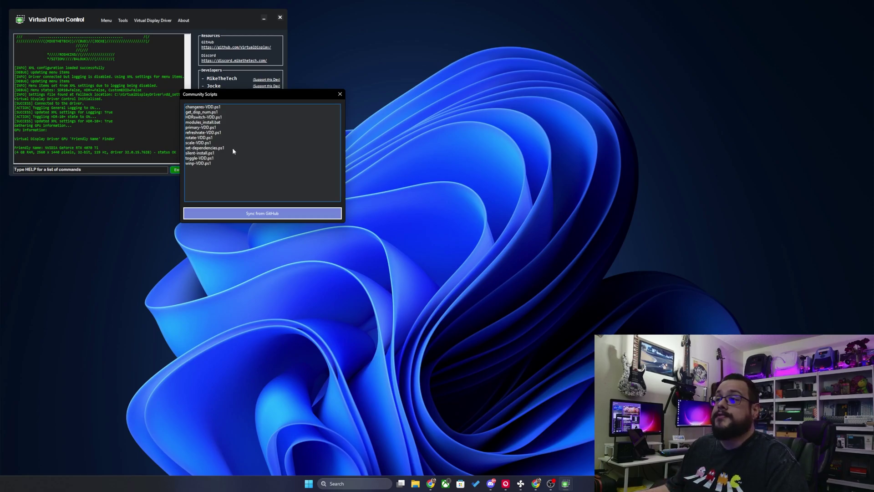
Look through the community scripts silent-install.ps1, toggle-VDD.ps1 and changeres-VDD.ps1, and close the Community Scripts window
{"action": "left_click", "coordinate": [209, 154]}
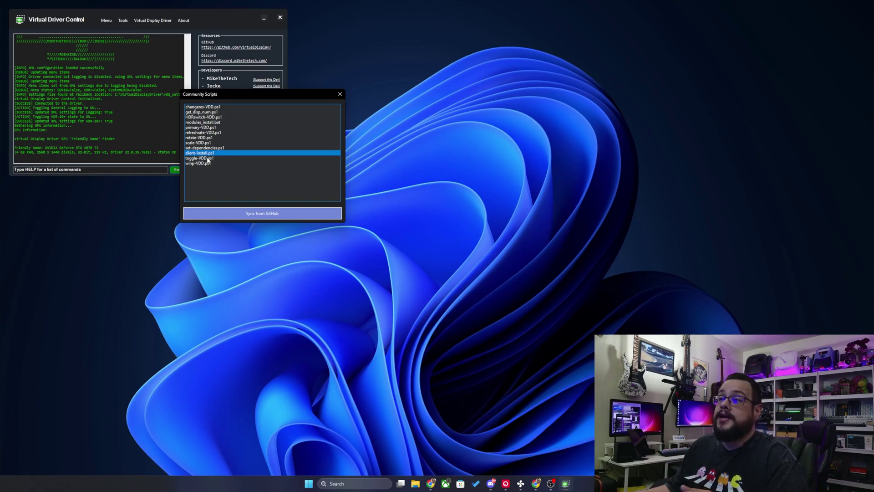
{"action": "left_click", "coordinate": [207, 159]}
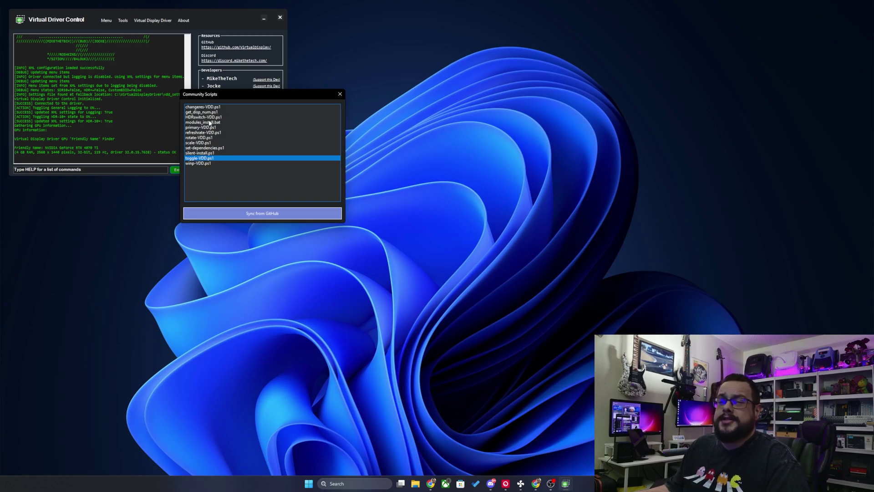
{"action": "left_click", "coordinate": [204, 108]}
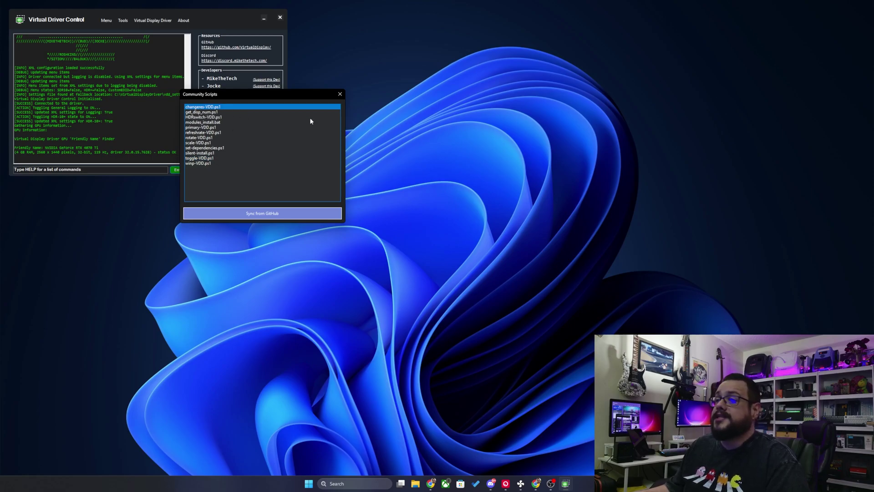
{"action": "left_click", "coordinate": [340, 95]}
Minimize the control app to the system tray and review its Virtual Display Driver options from the tray
{"action": "left_click", "coordinate": [107, 21]}
{"action": "left_click", "coordinate": [105, 26]}
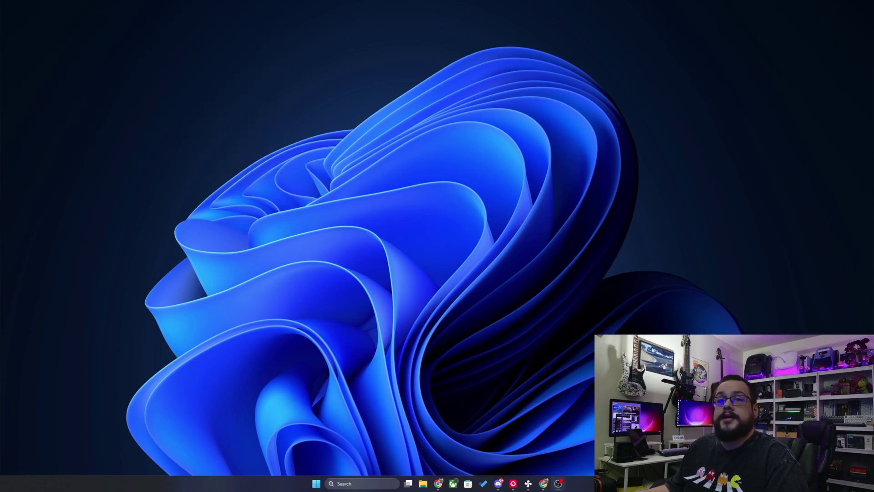
{"action": "left_click", "coordinate": [778, 483]}
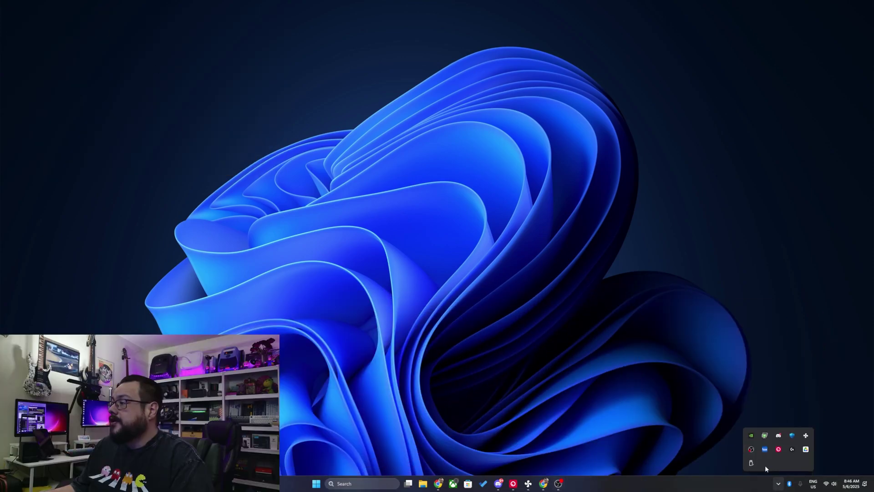
{"action": "right_click", "coordinate": [765, 435]}
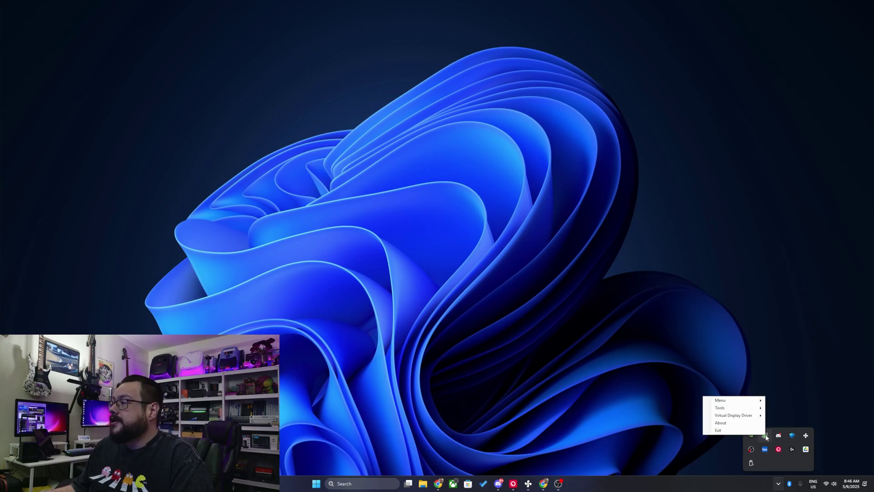
{"action": "mouse_move", "coordinate": [740, 418]}
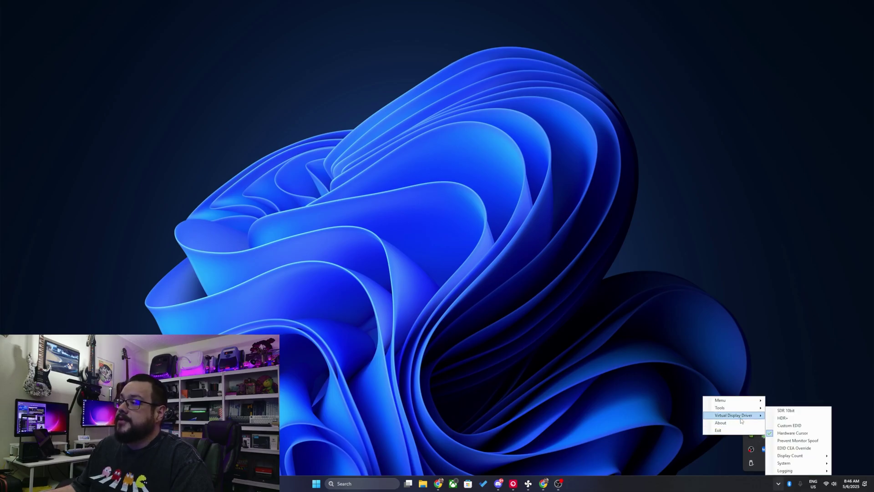
{"action": "mouse_move", "coordinate": [799, 457]}
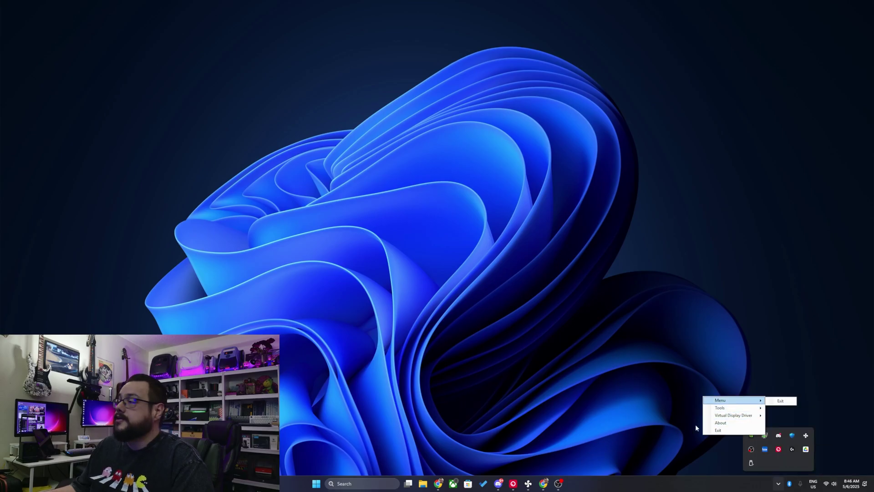
Restore the control window from the system tray and run the help command in its console
{"action": "double_click", "coordinate": [766, 437]}
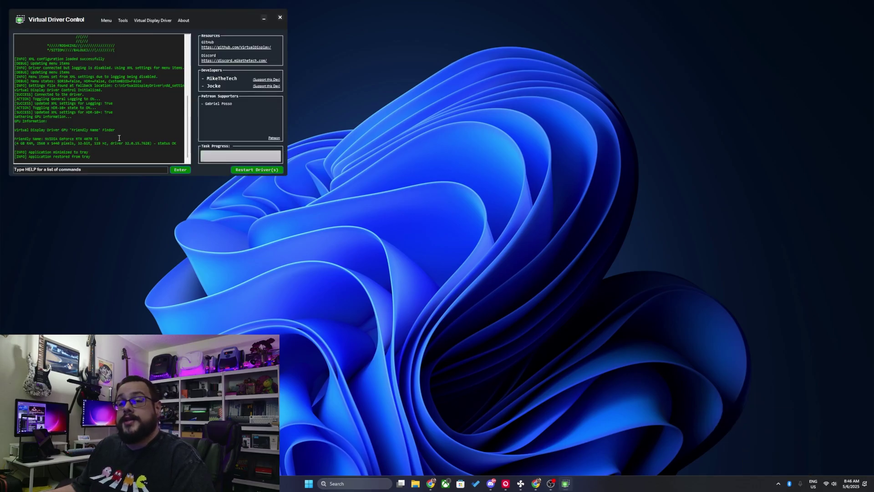
{"action": "left_click", "coordinate": [91, 169]}
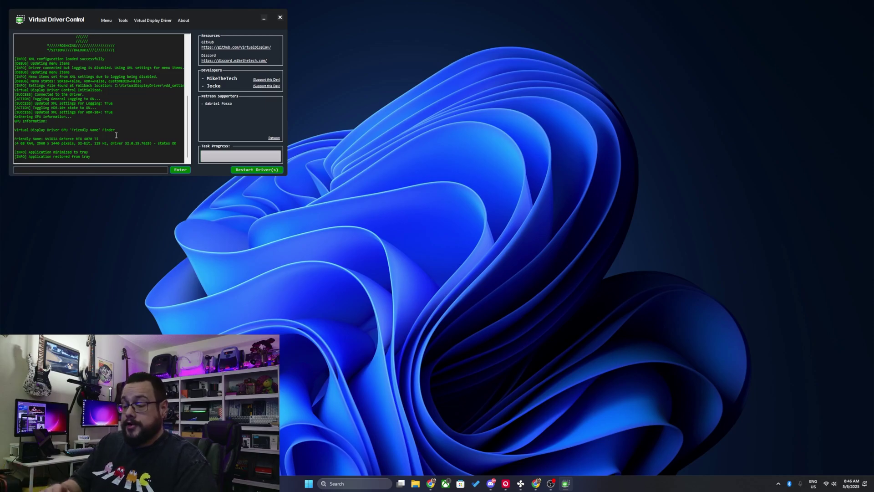
{"action": "left_click_drag", "start_coordinate": [95, 19], "coordinate": [417, 128]}
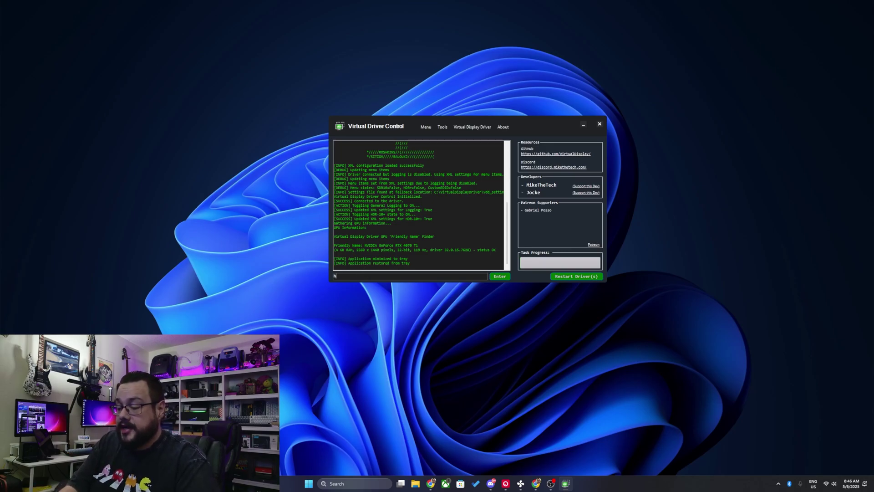
{"action": "type", "text": "elp"}
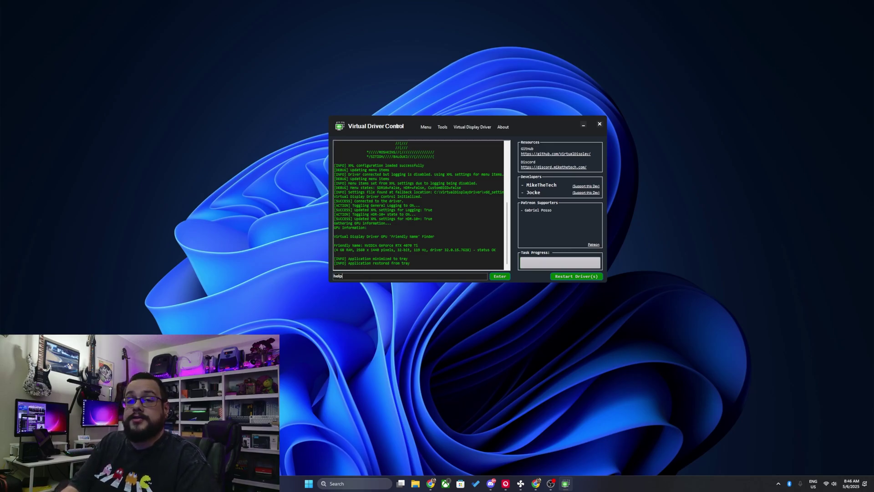
{"action": "key", "text": "Return"}
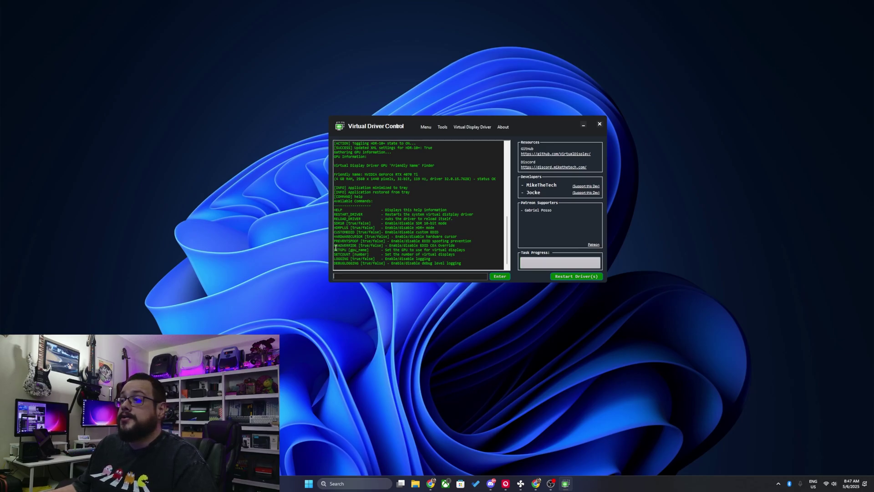
Examine the SETGPU [gpu_name] entry in the available commands list and move the control window aside
{"action": "left_click_drag", "start_coordinate": [335, 250], "coordinate": [369, 249]}
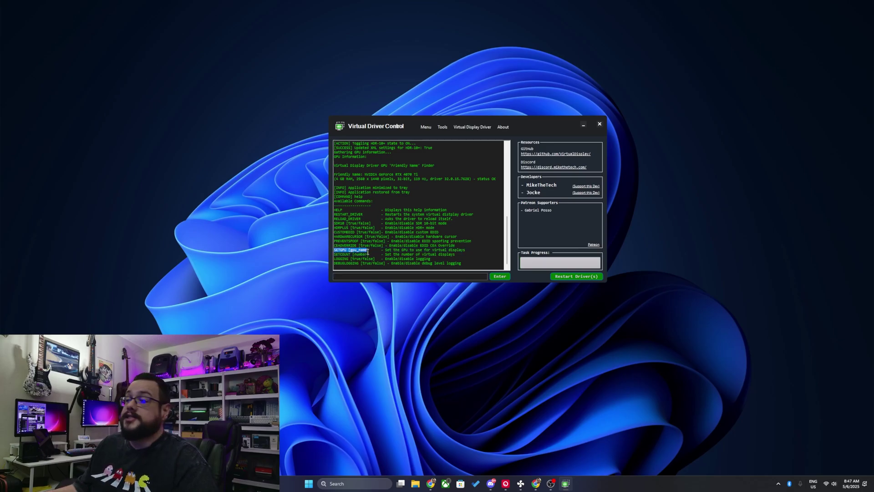
{"action": "left_click", "coordinate": [381, 259]}
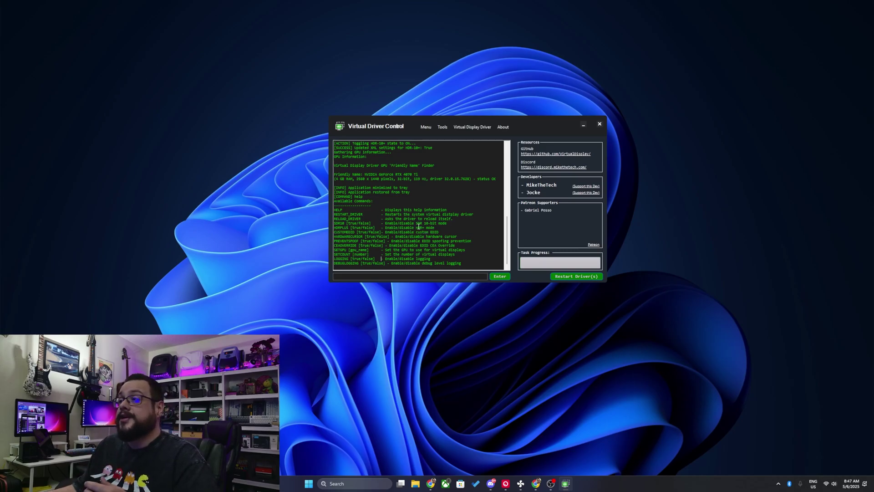
{"action": "left_click_drag", "start_coordinate": [511, 122], "coordinate": [319, 115]}
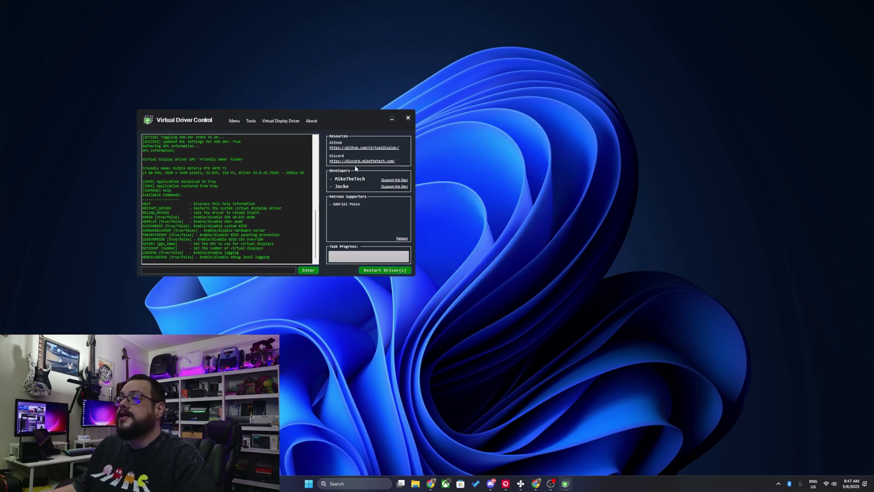